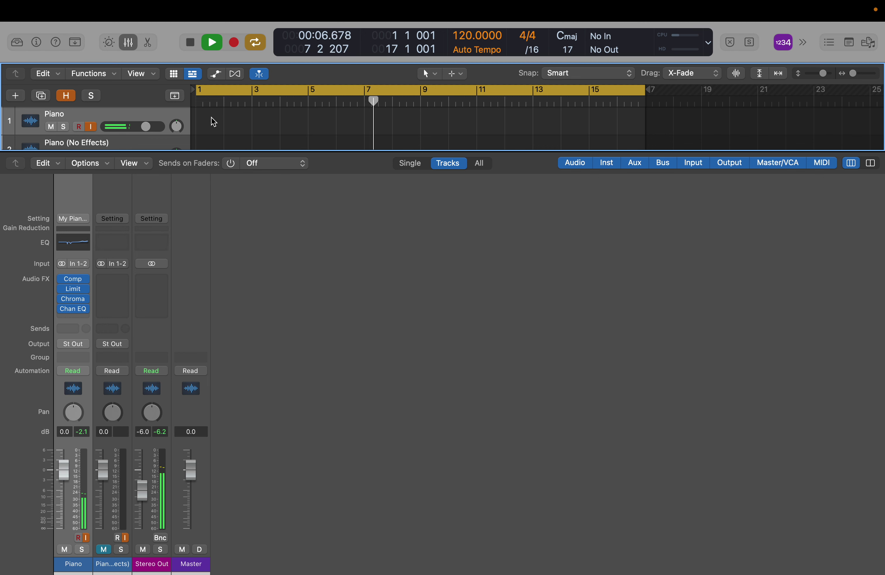
# Step: Solo the Piano track to play it, turn the solo off, and select the Piano channel strip in the mixer
pyautogui.press('s')
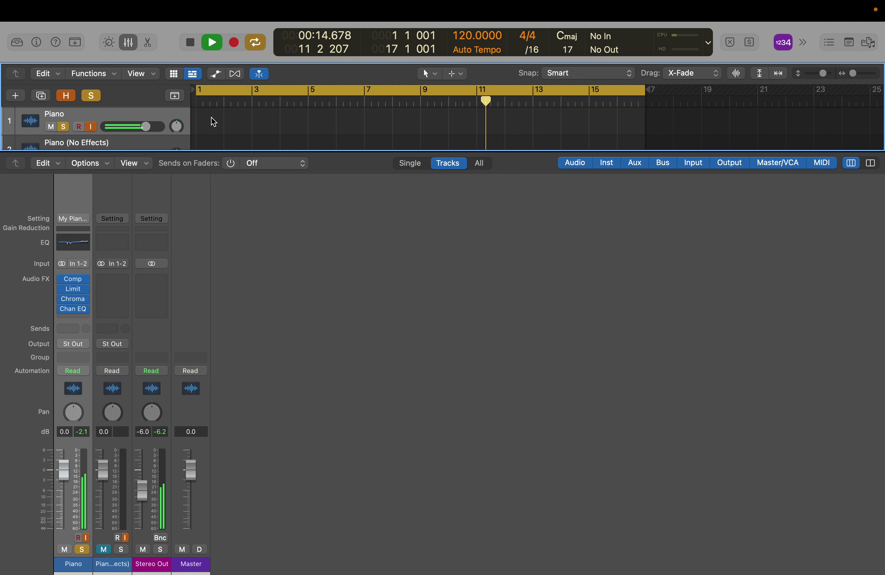
pyautogui.press('s')
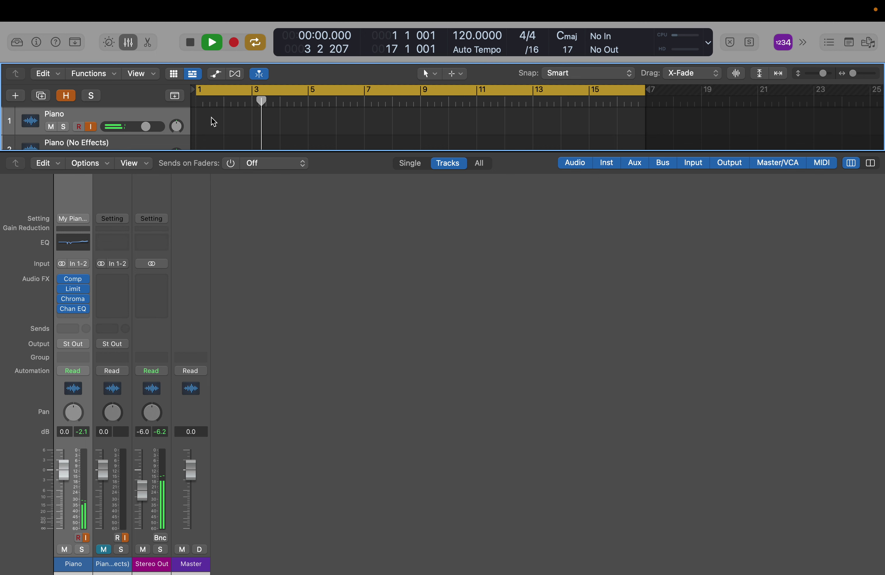
pyautogui.click(444, 445)
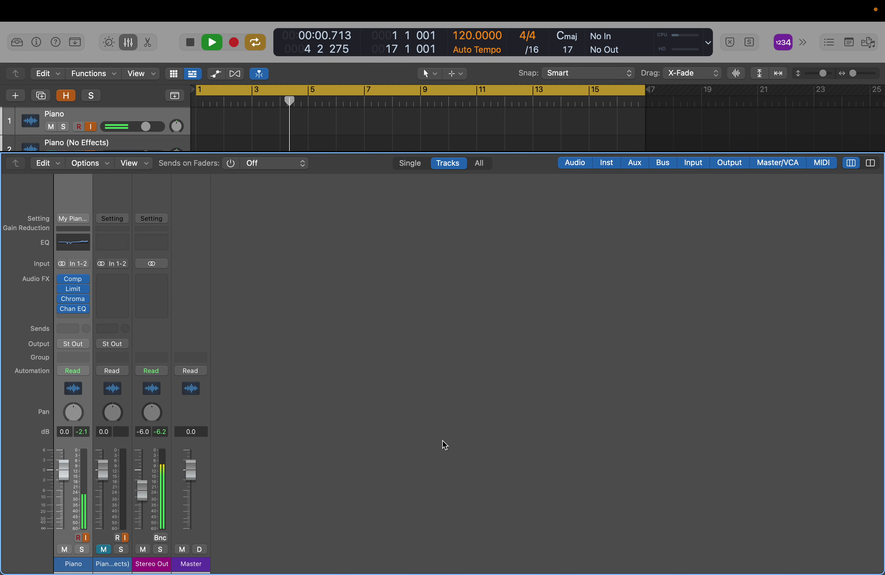
pyautogui.click(71, 561)
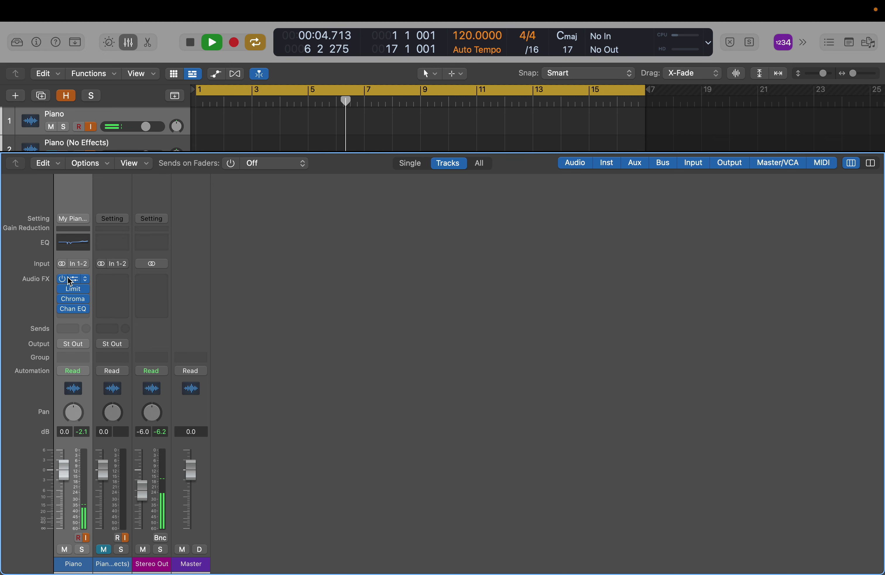
# Step: Open the Compressor on the Piano channel, compare the soloed piano with the effect active and bypassed, and close the plug-in with it active
pyautogui.moveTo(70, 280)
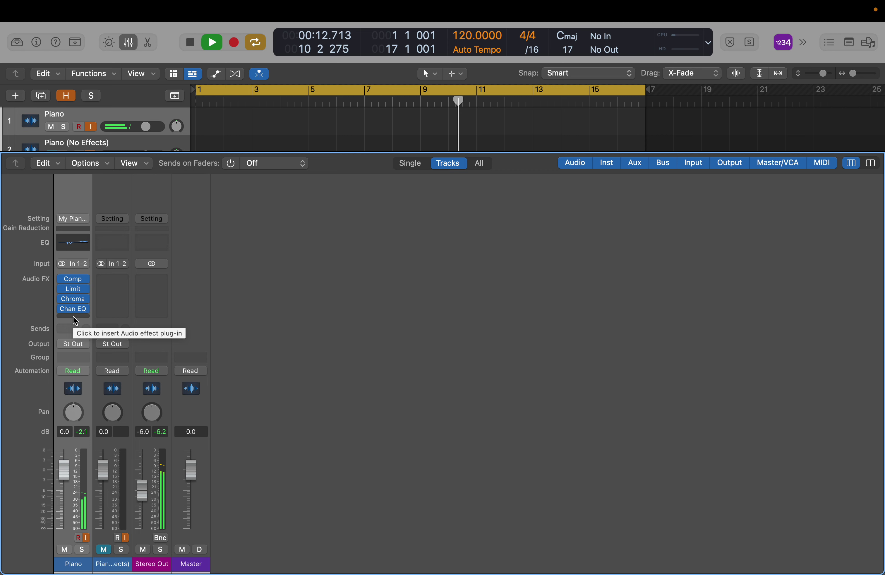
pyautogui.click(73, 229)
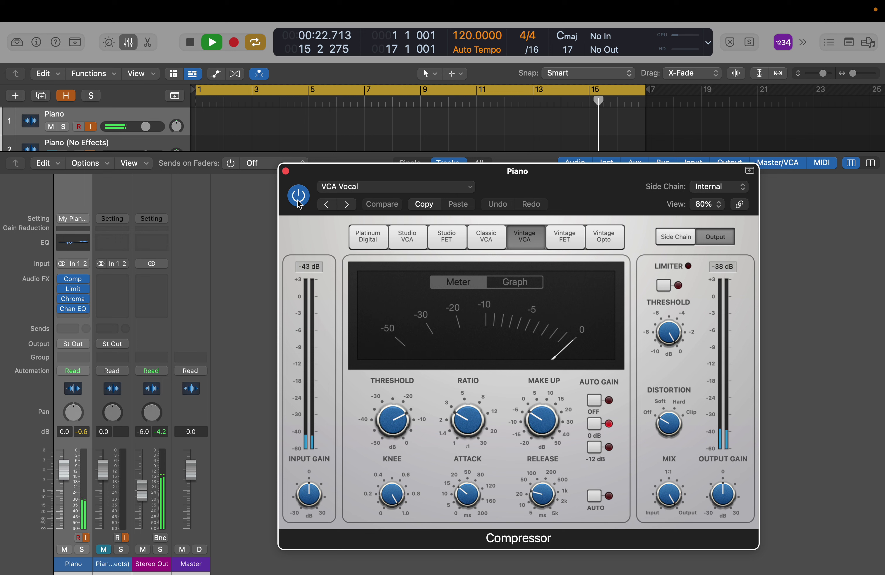
pyautogui.press('s')
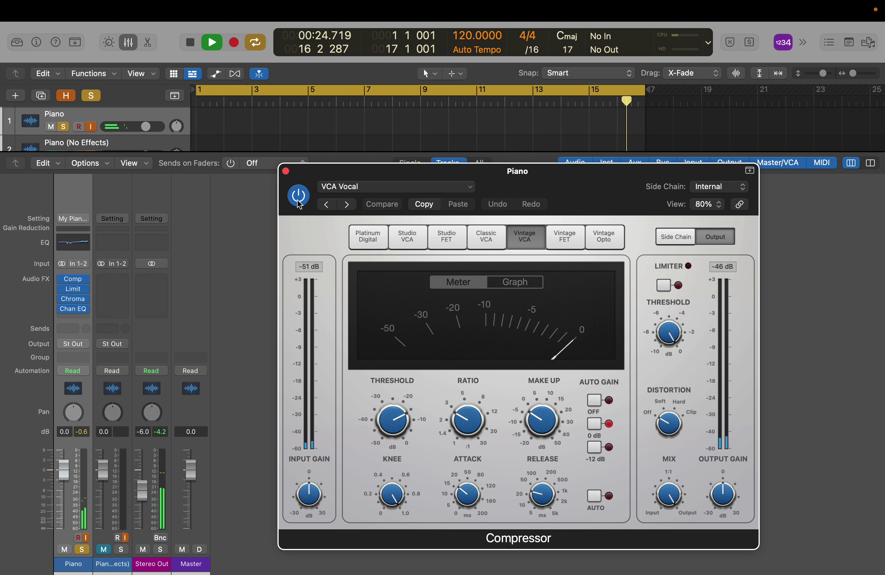
pyautogui.click(298, 195)
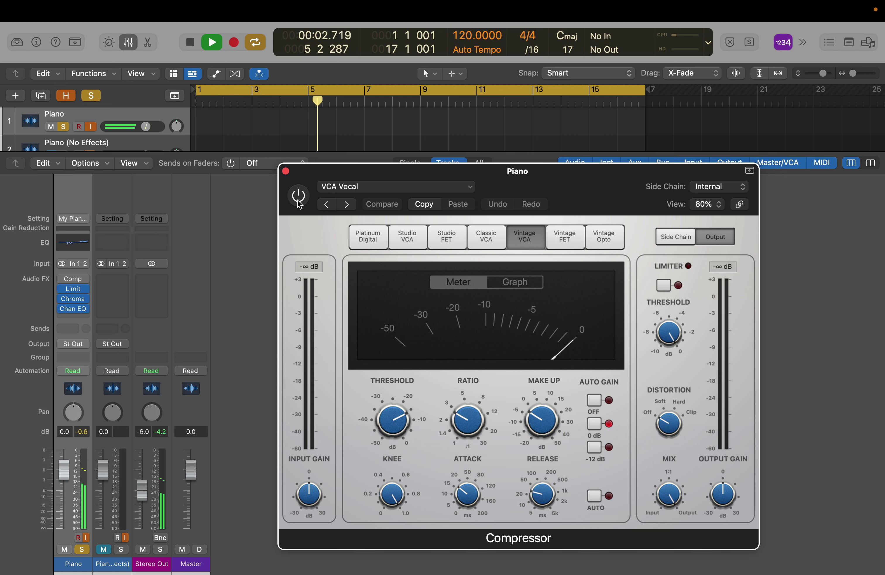
pyautogui.click(298, 198)
pyautogui.press('s')
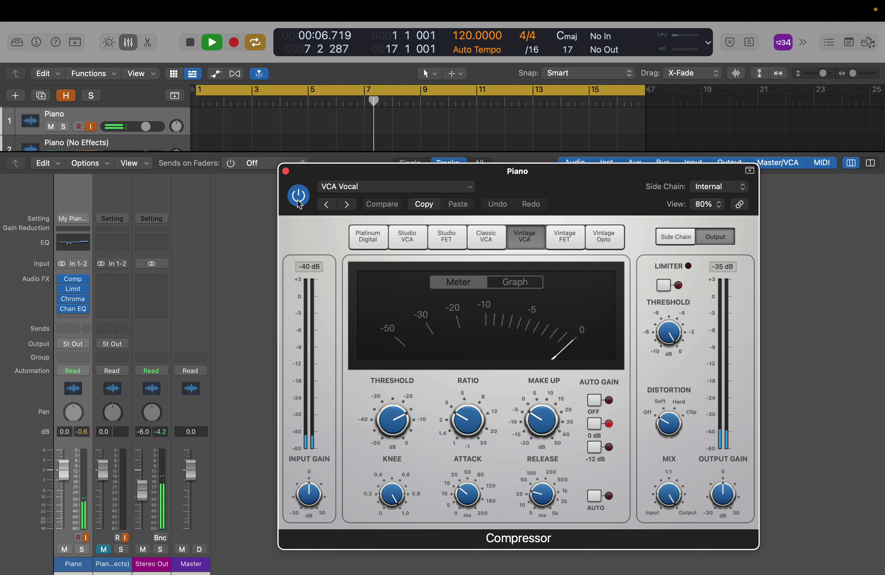
pyautogui.press('s')
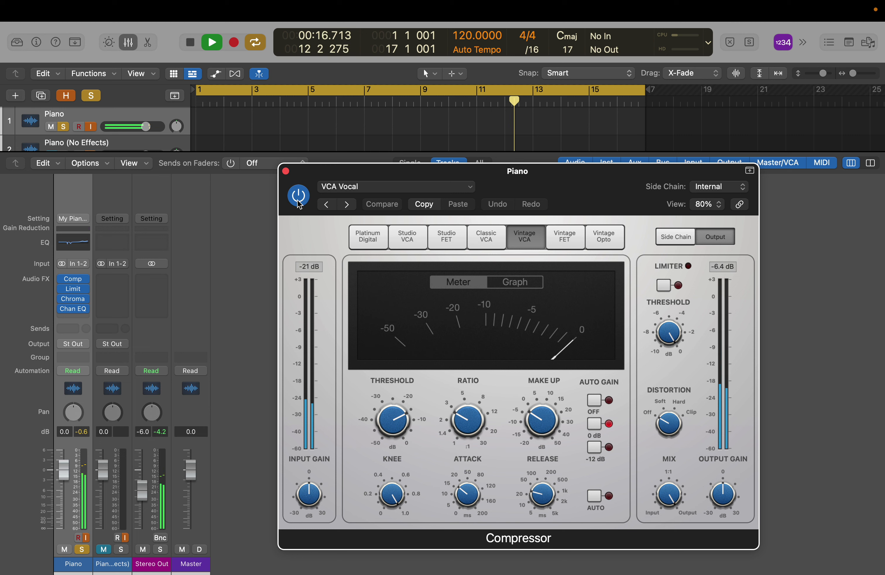
pyautogui.click(298, 198)
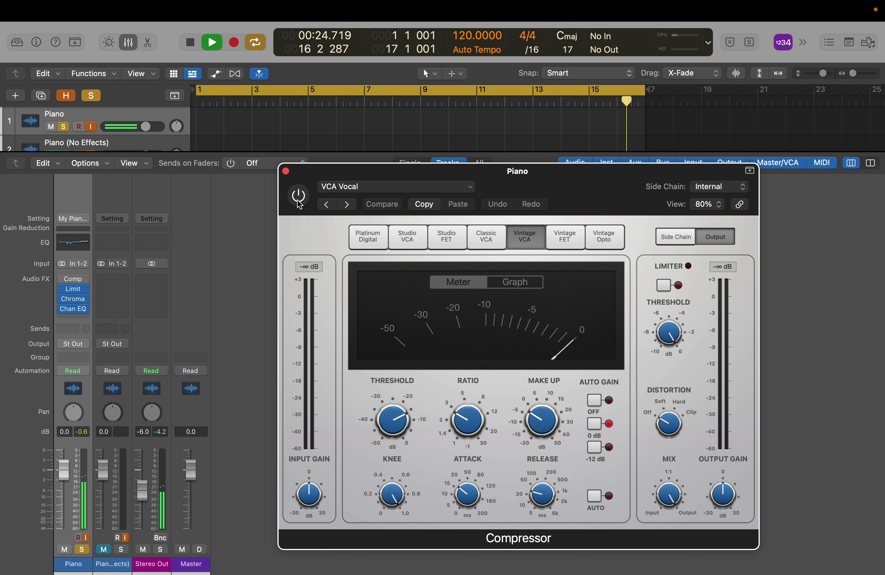
pyautogui.click(299, 202)
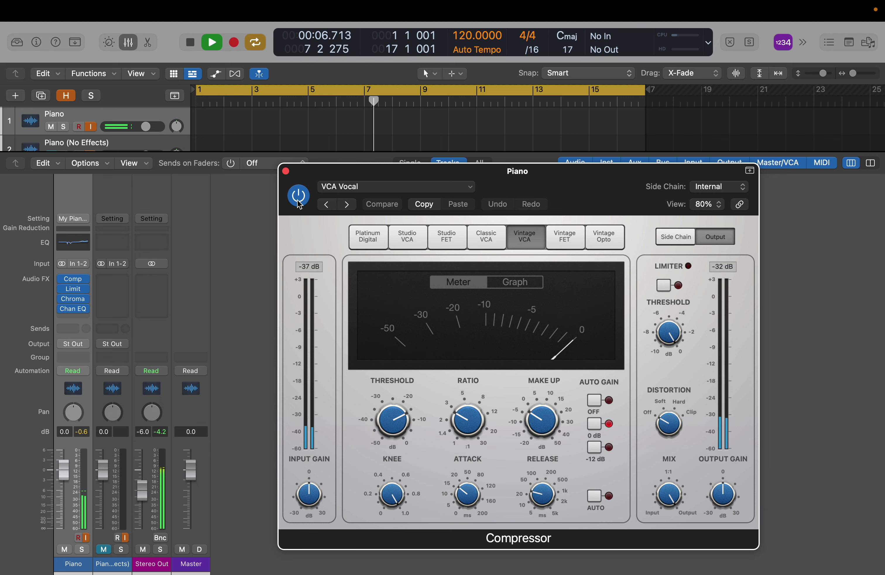
pyautogui.click(286, 171)
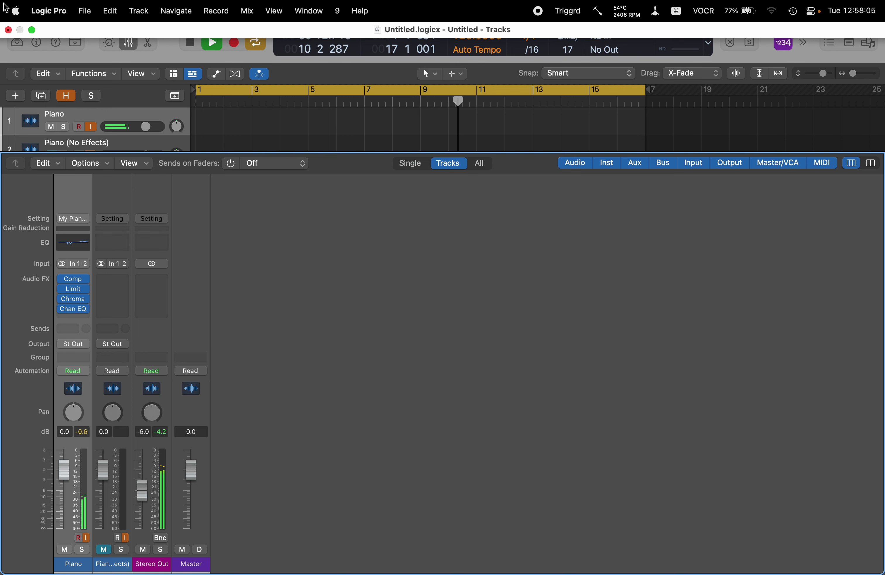
# Step: Open the Piano channel's Limiter, compare the soloed piano with the effect active and bypassed, and close the plug-in with it active
pyautogui.click(421, 175)
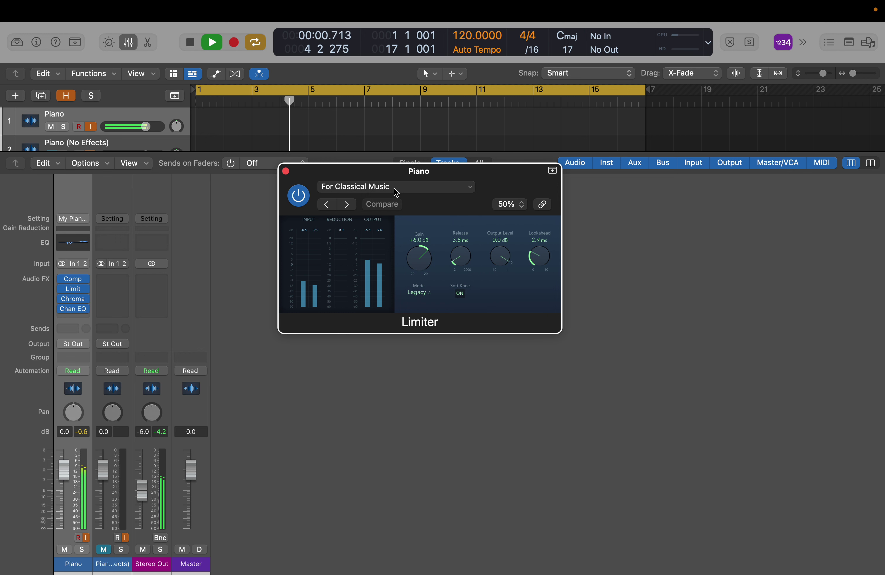
pyautogui.press('s')
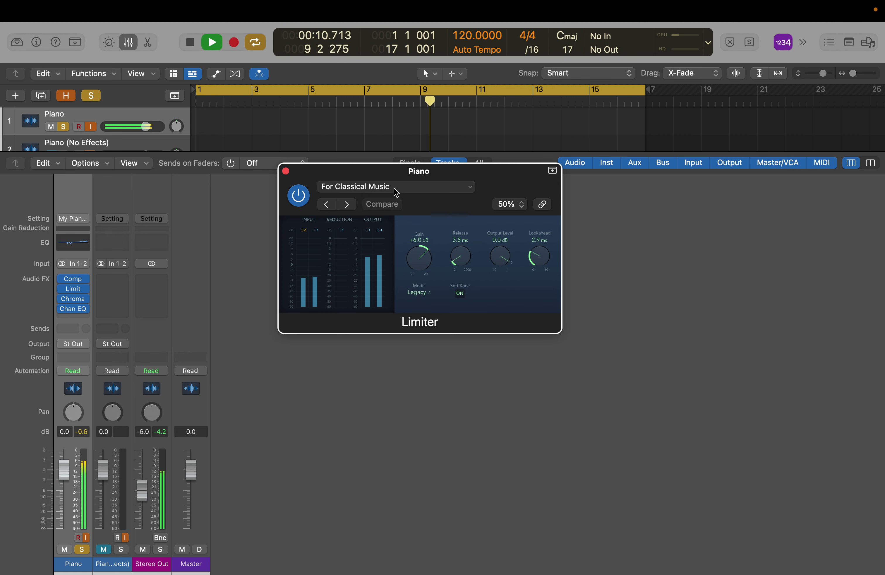
pyautogui.press('s')
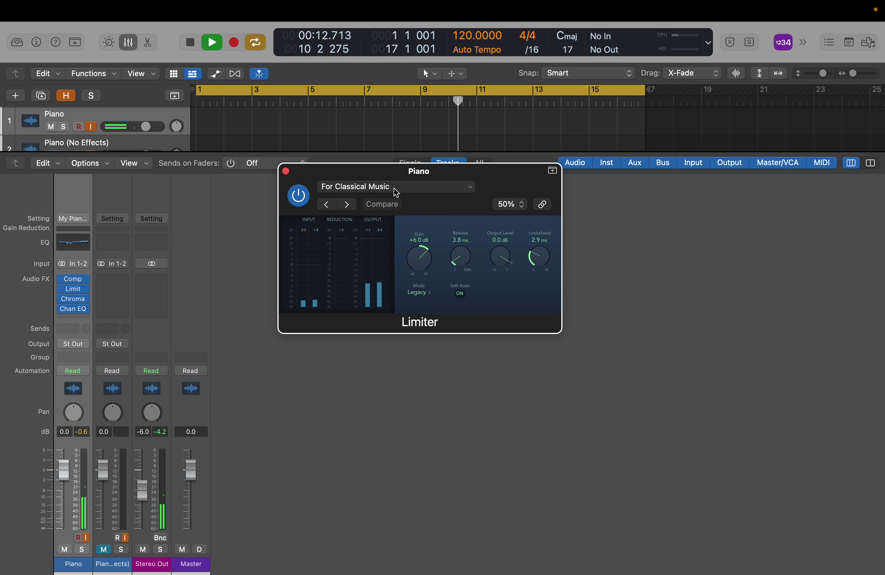
pyautogui.press('s')
pyautogui.click(299, 195)
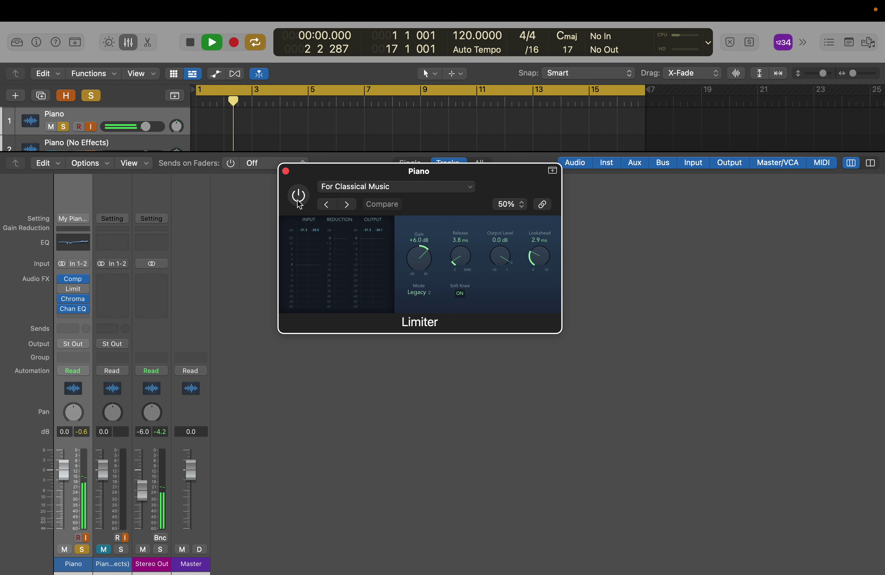
pyautogui.click(299, 201)
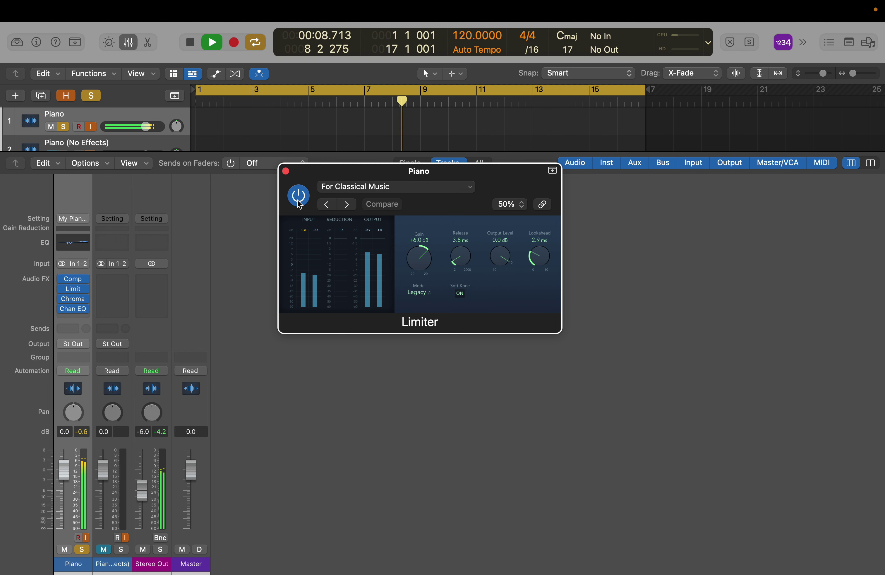
pyautogui.click(297, 200)
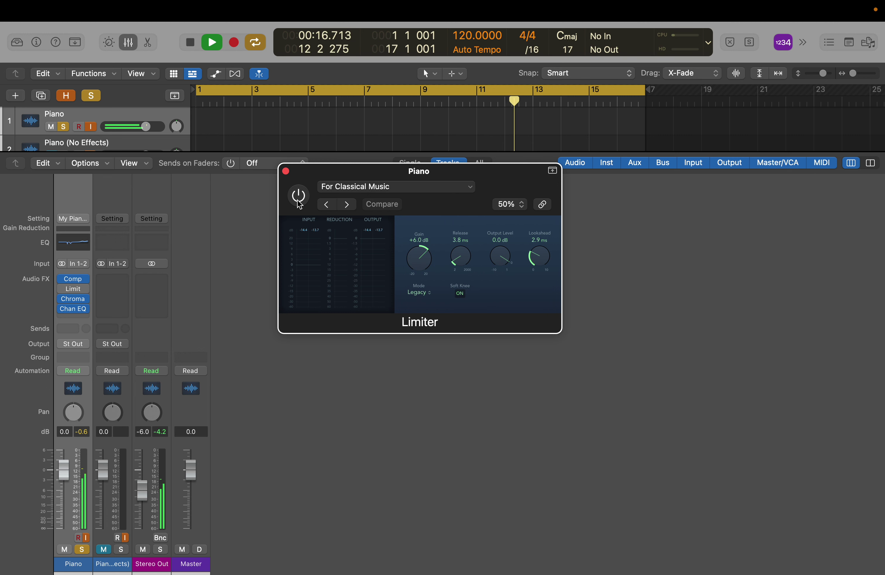
pyautogui.click(298, 195)
pyautogui.press('s')
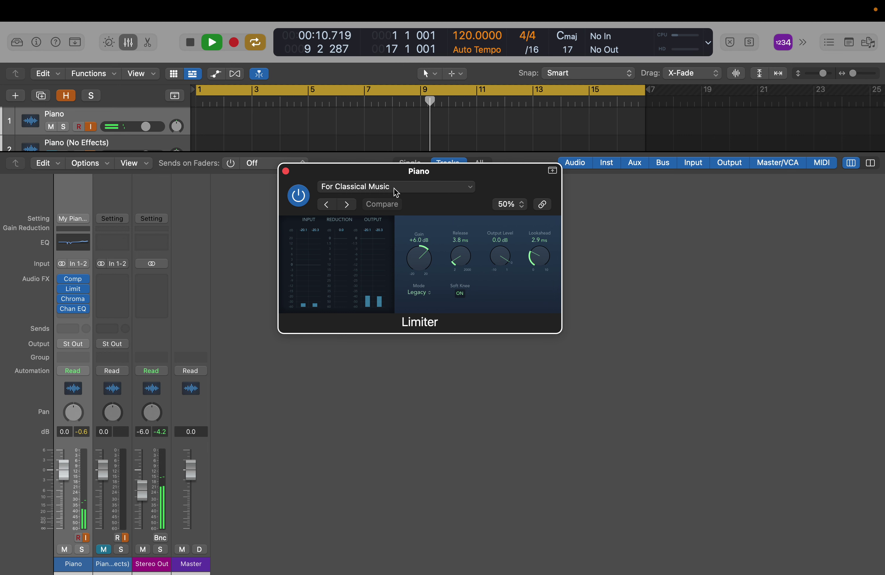
pyautogui.click(285, 171)
# Step: Open ChromaVerb on the Piano channel, compare the soloed piano with the reverb active and bypassed, and leave it active with the solo off
pyautogui.click(73, 298)
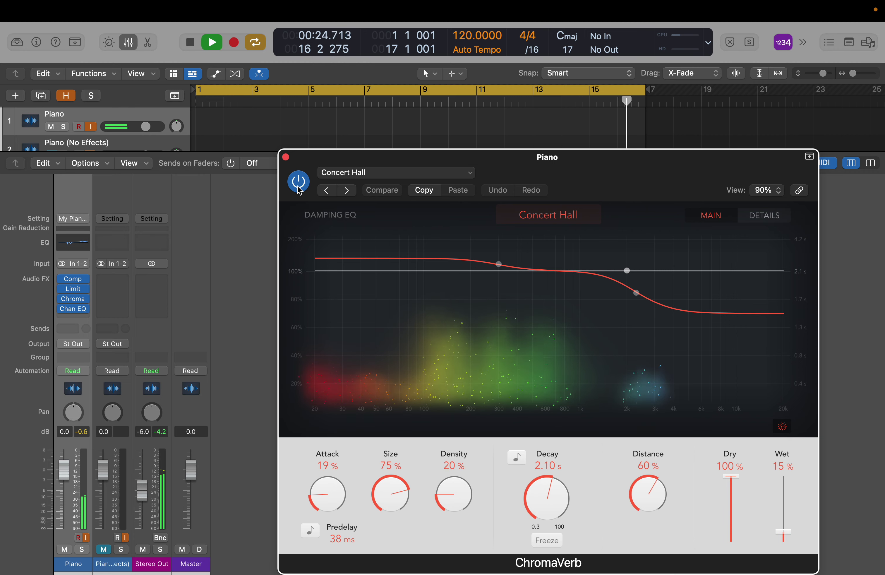
pyautogui.press('s')
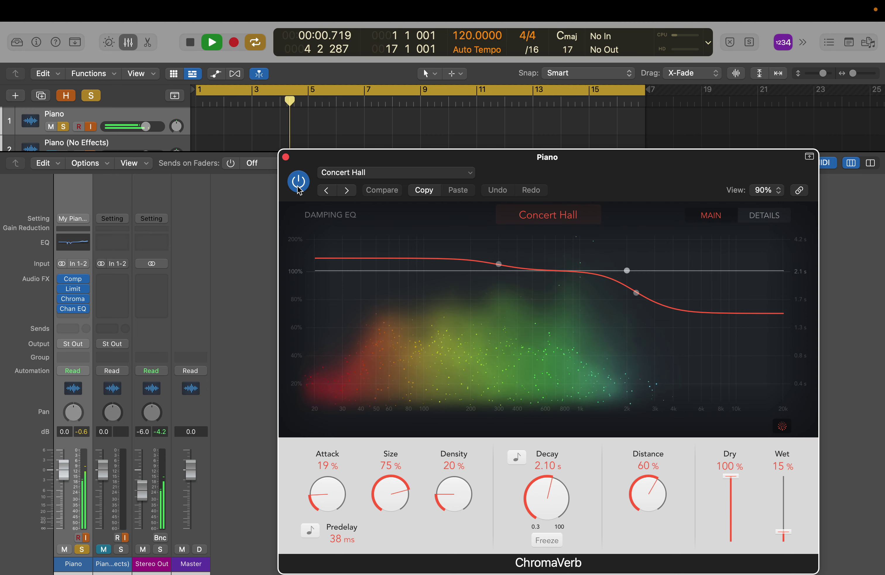
pyautogui.press('space')
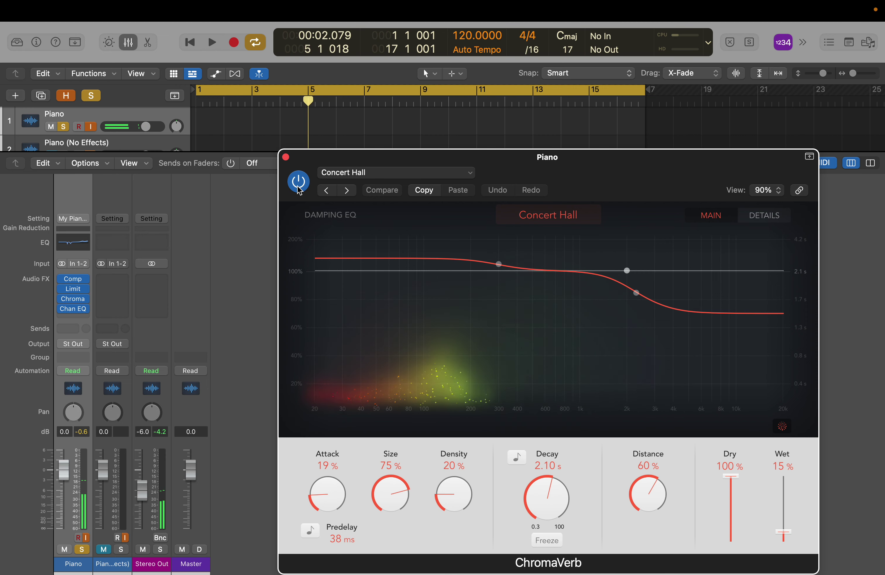
pyautogui.press('space')
pyautogui.click(298, 188)
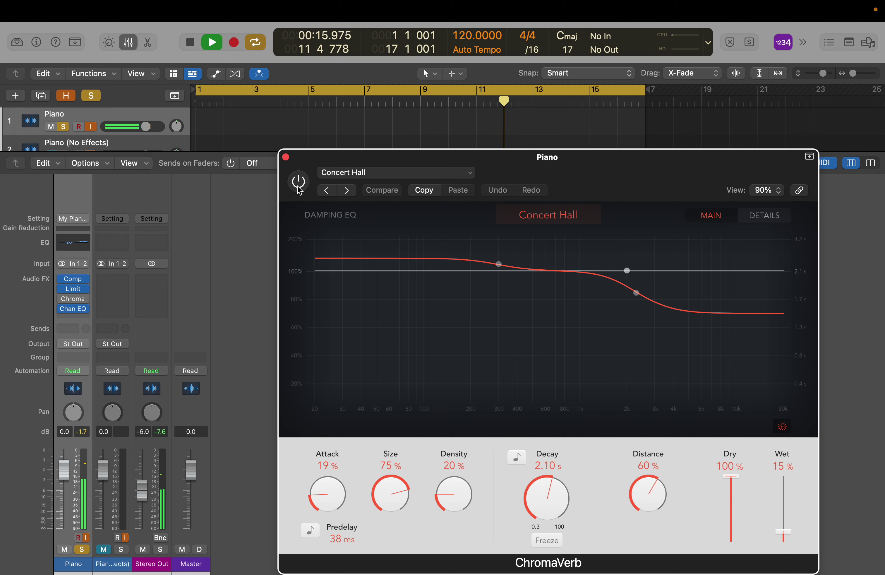
pyautogui.click(298, 189)
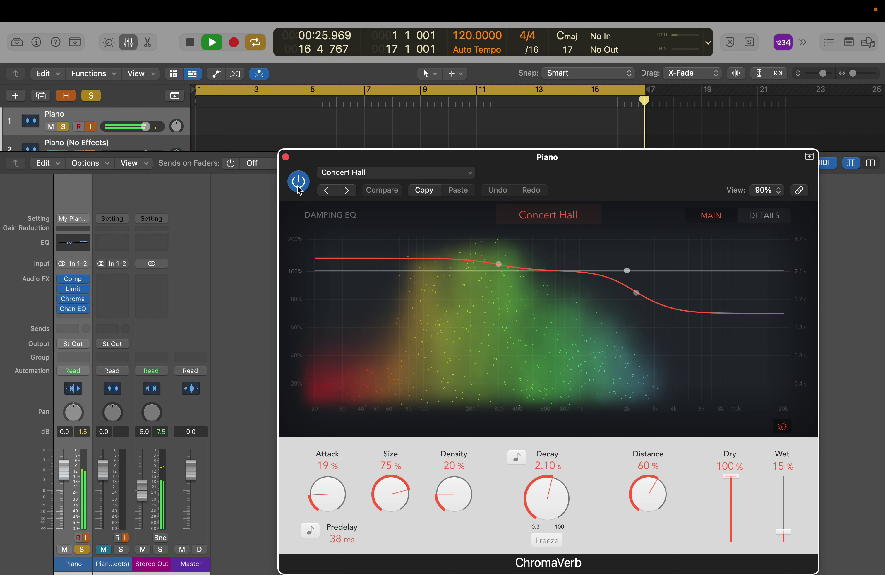
pyautogui.press('s')
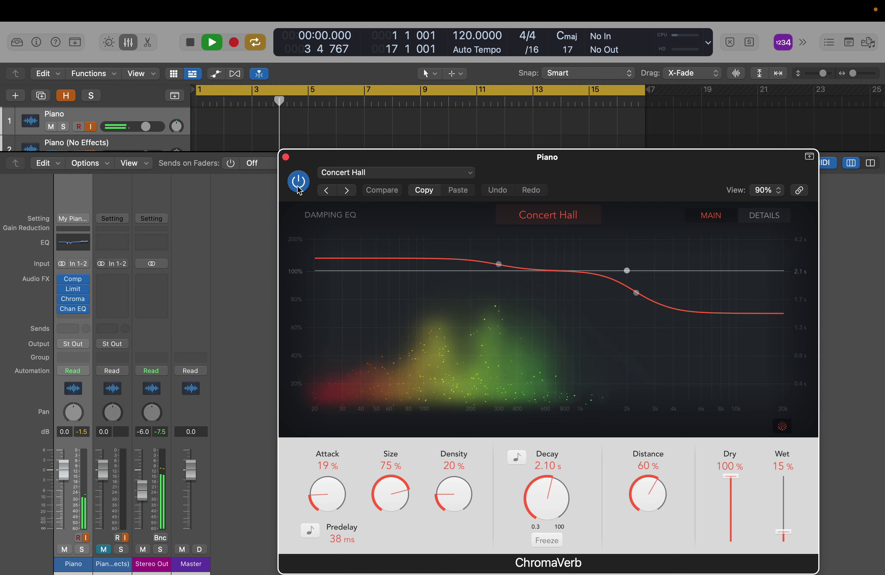
# Step: Show ChromaVerb in Controls view to examine its parameter values and close the plug-in
pyautogui.click(766, 190)
pyautogui.click(779, 211)
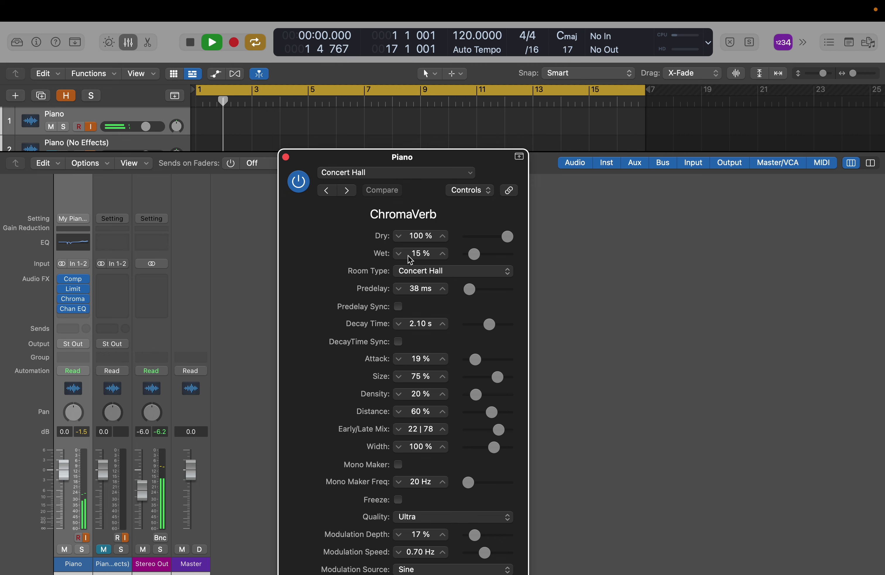
pyautogui.click(286, 157)
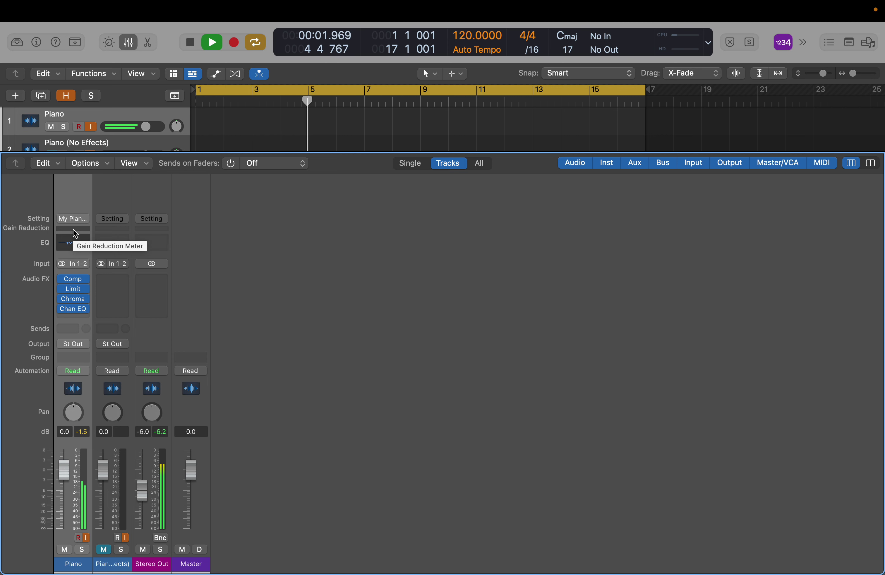
# Step: Open the Piano channel's Channel EQ, compare the soloed piano with the EQ active and bypassed, and leave it active with the solo off
pyautogui.click(73, 236)
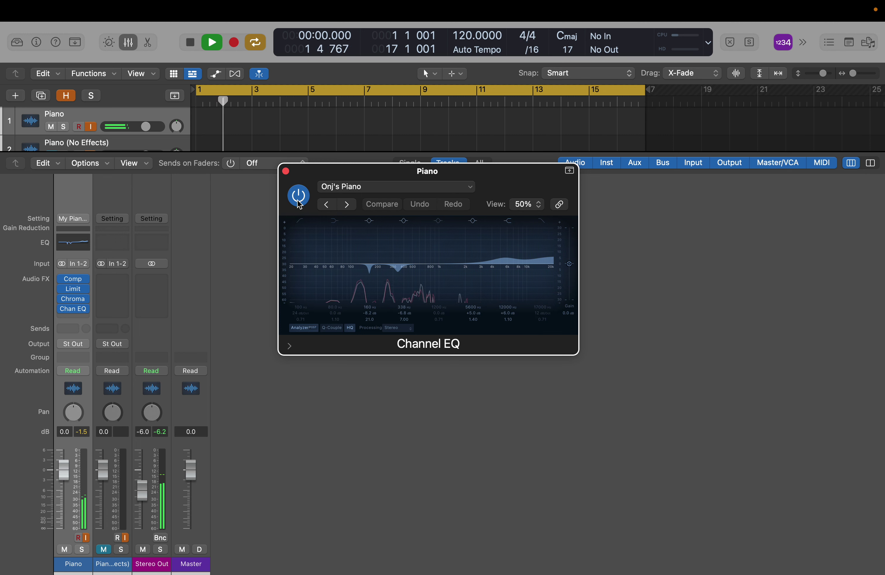
pyautogui.press('s')
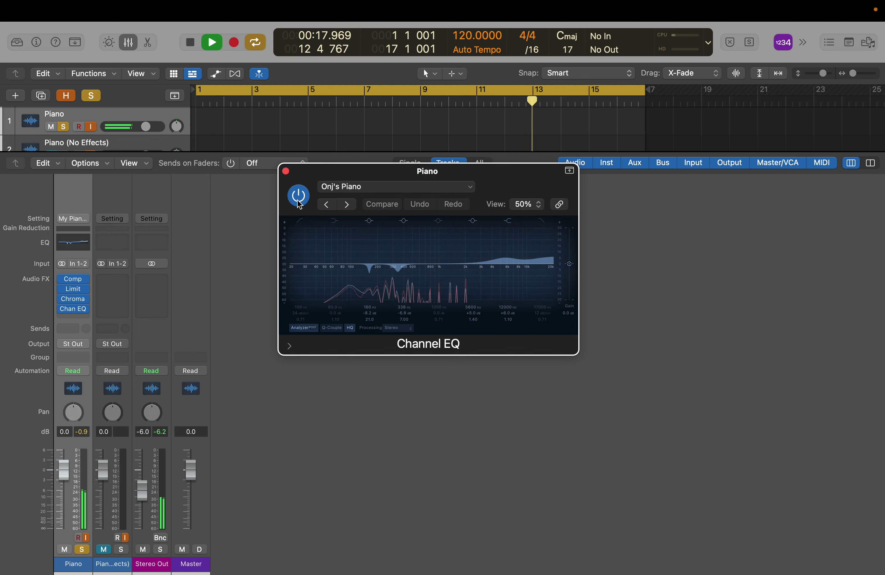
pyautogui.press('s')
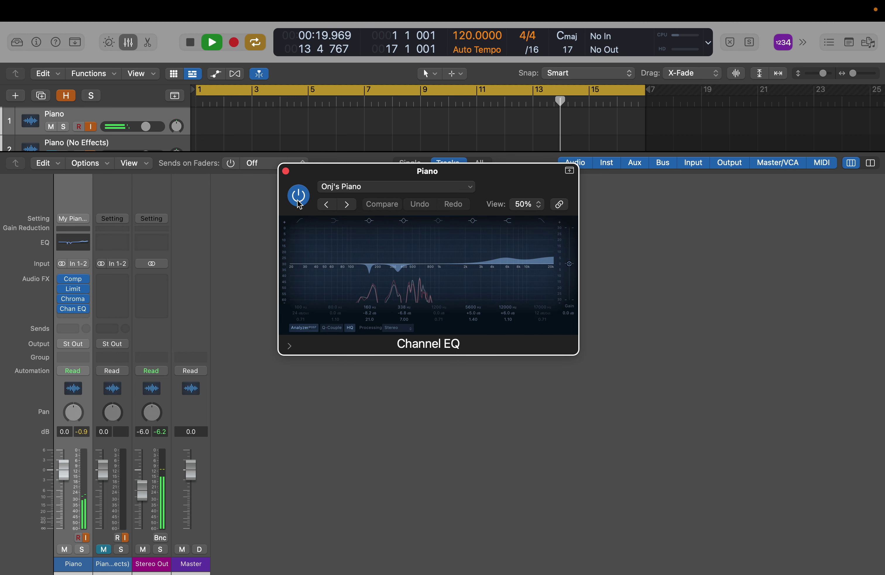
pyautogui.click(299, 196)
pyautogui.press('s')
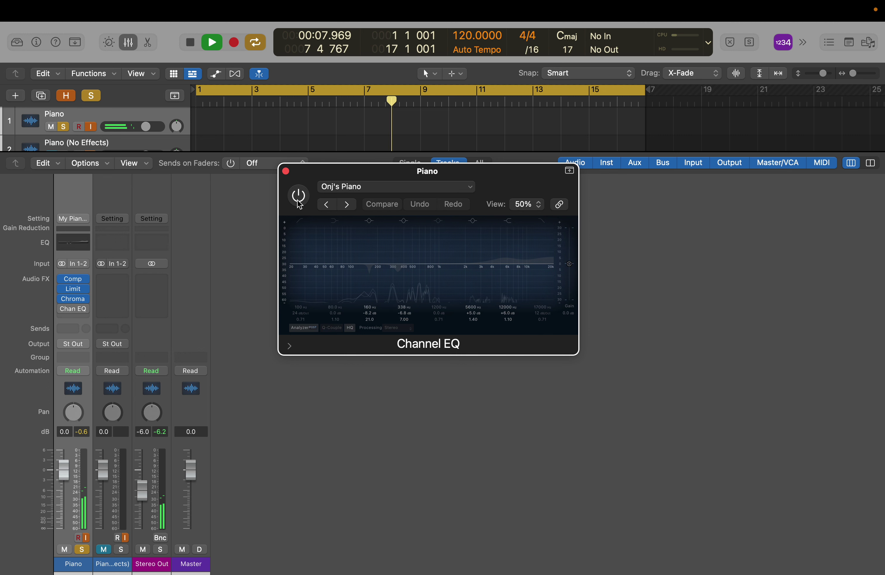
pyautogui.press('s')
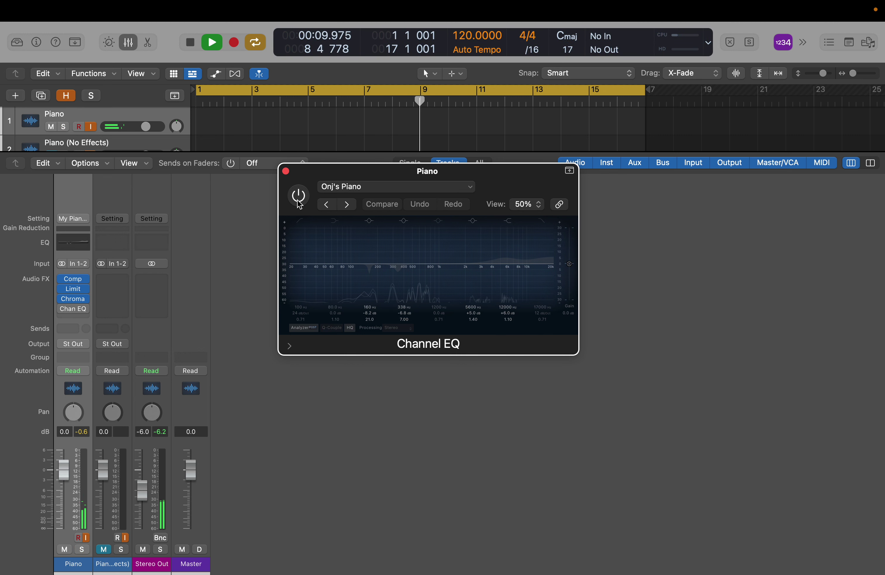
pyautogui.click(299, 195)
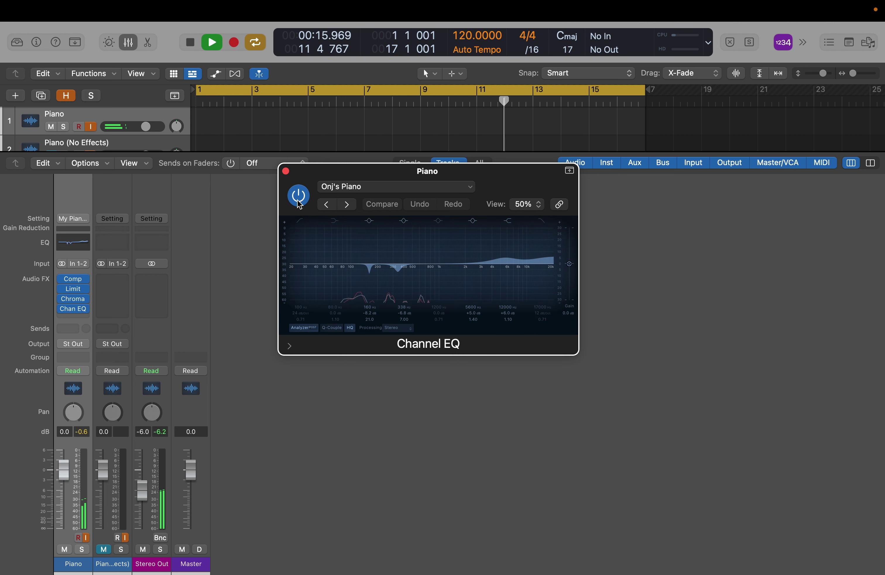
pyautogui.press('s')
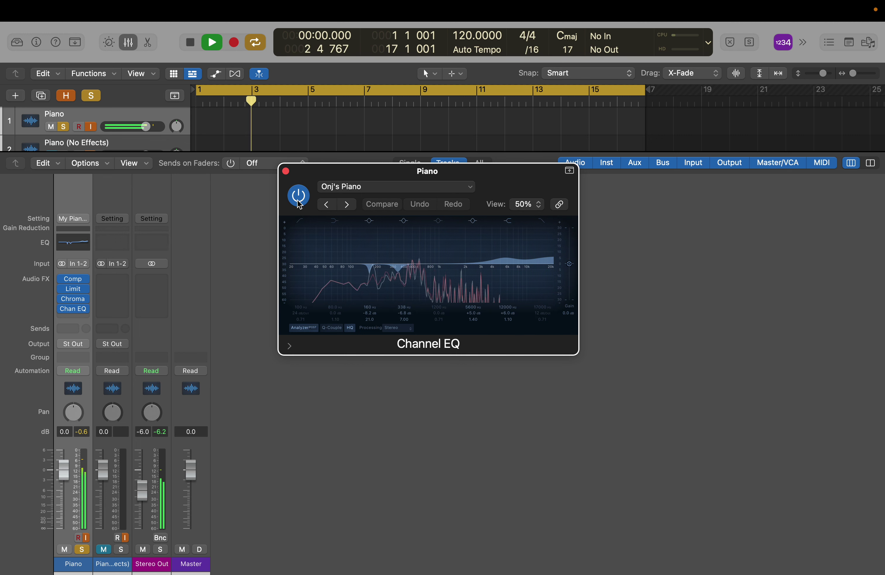
pyautogui.click(299, 202)
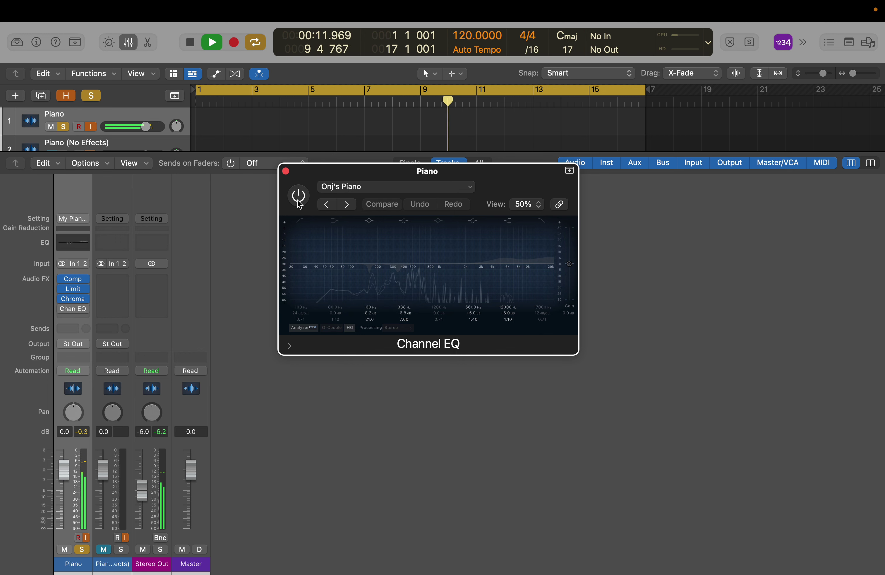
pyautogui.click(299, 202)
pyautogui.press('s')
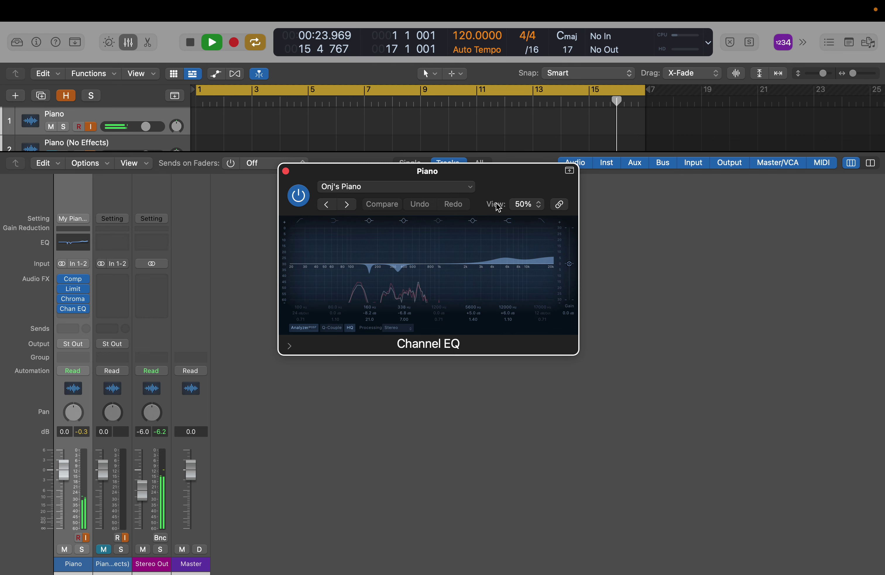
# Step: Show Channel EQ in Controls view, examine its band parameters down to the High Cut settings, and close the plug-in
pyautogui.click(528, 209)
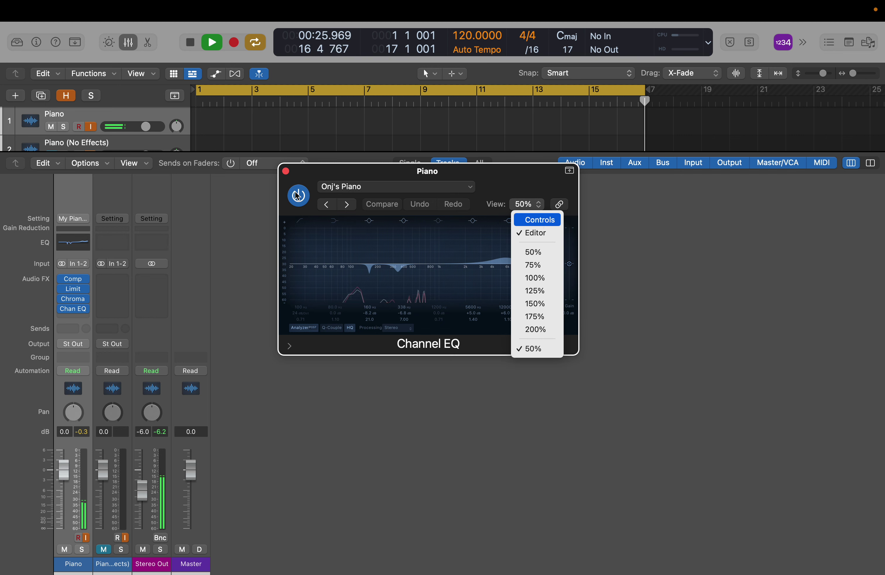
pyautogui.click(537, 221)
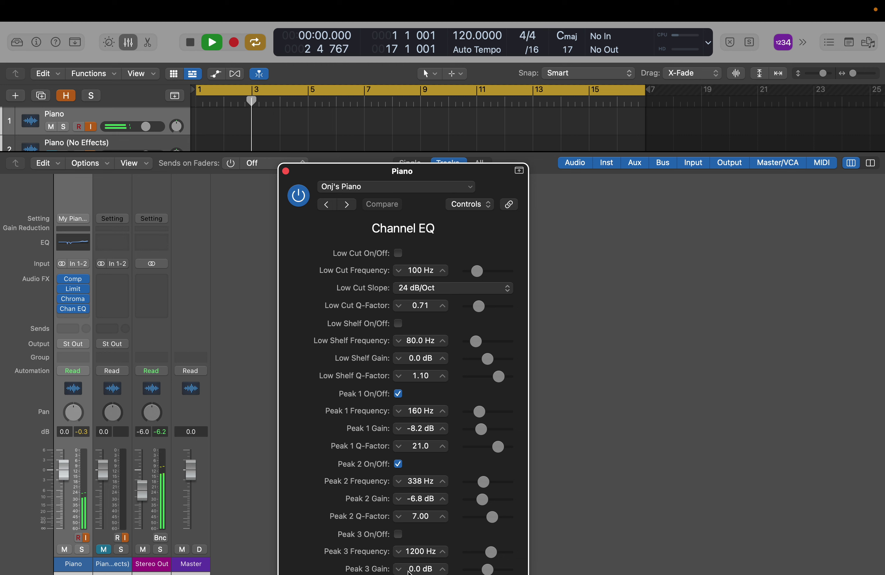
pyautogui.moveTo(365, 572)
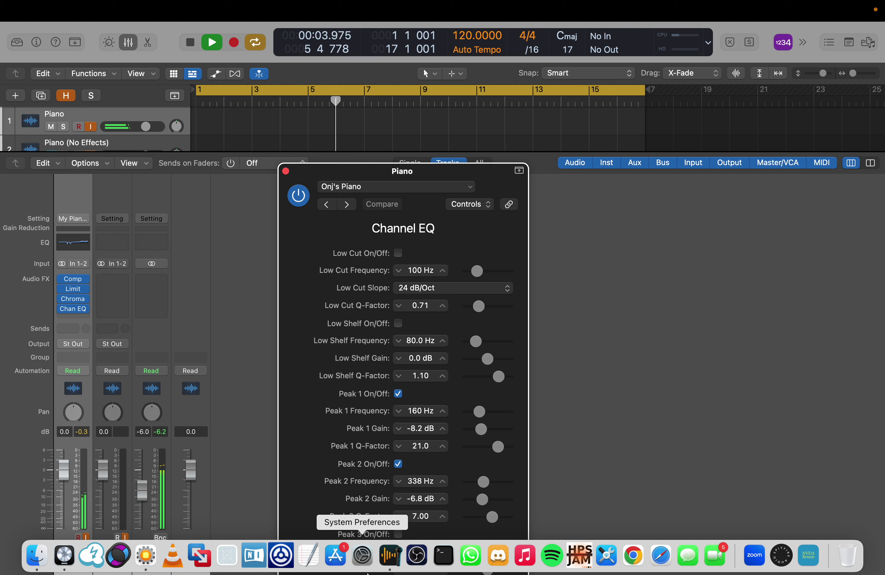
pyautogui.scroll(-5, 368, 428)
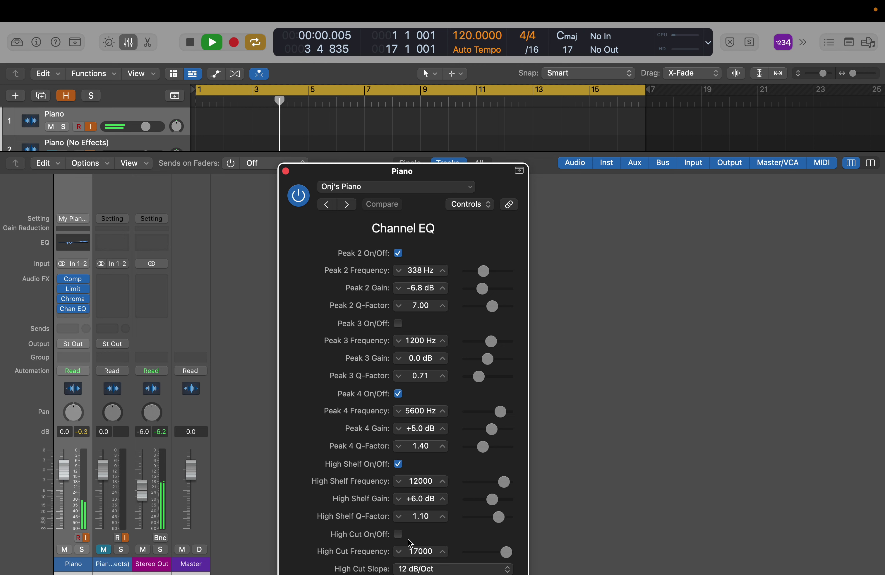
pyautogui.click(73, 230)
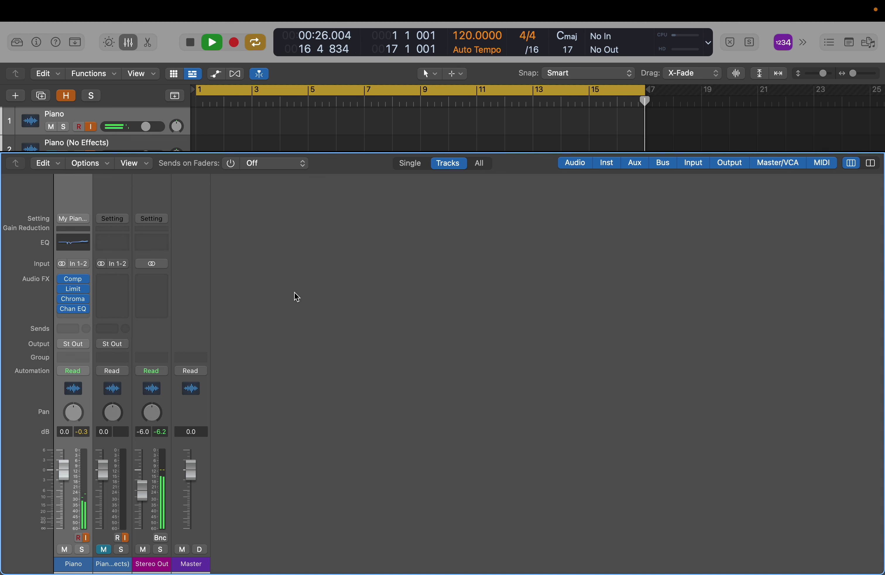
# Step: Compare the soloed piano with all four Piano channel effects active and bypassed, leaving them active and the solo off
pyautogui.press('s')
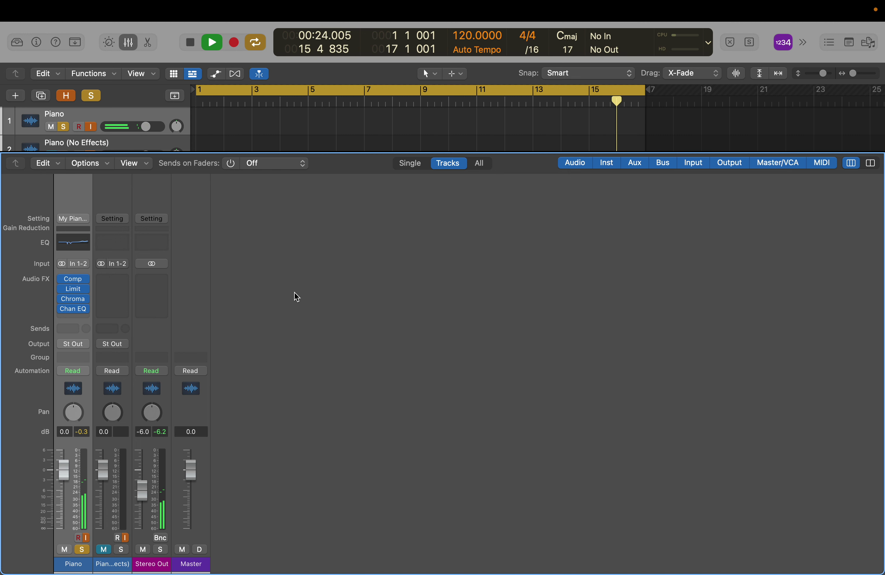
pyautogui.press('s')
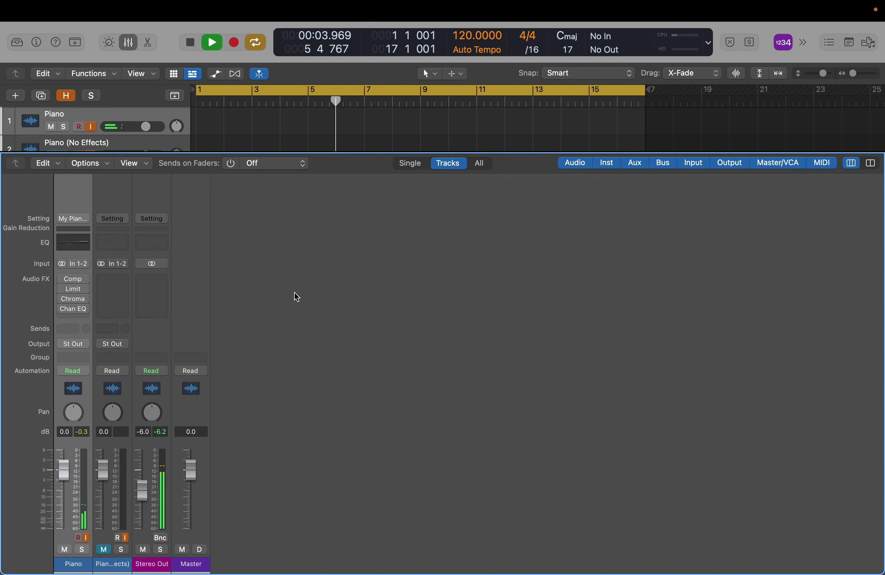
pyautogui.press('s')
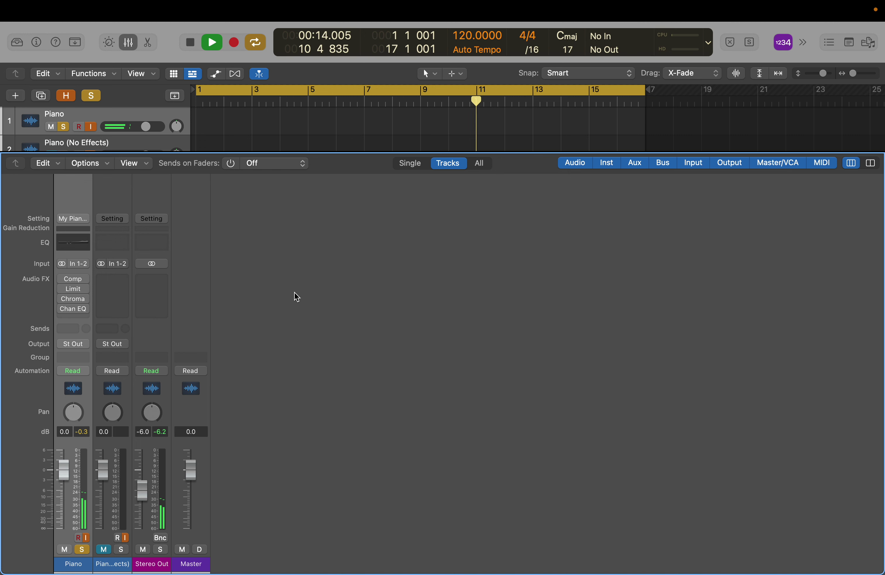
pyautogui.press('s')
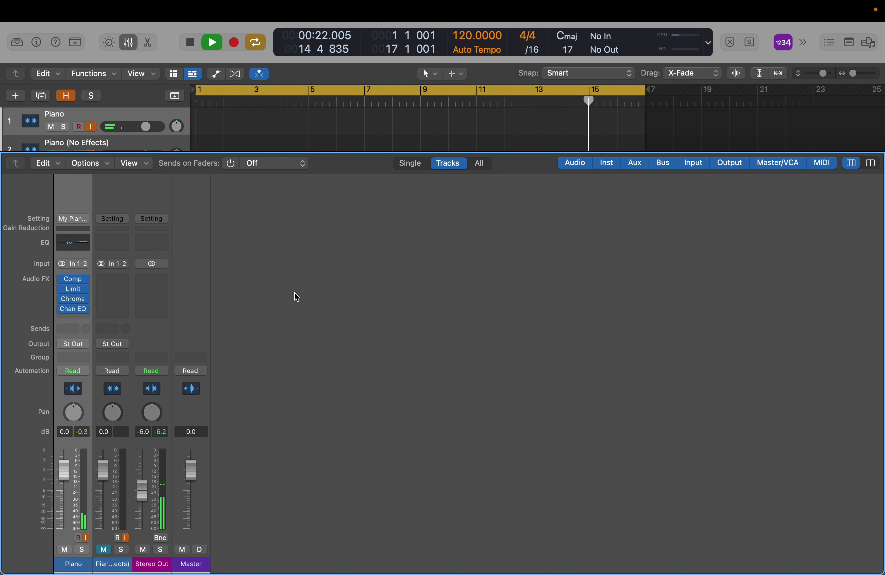
# Step: Delete the Piano (No Effects) track and reveal the hidden Me track
pyautogui.scroll(-1, 295, 106)
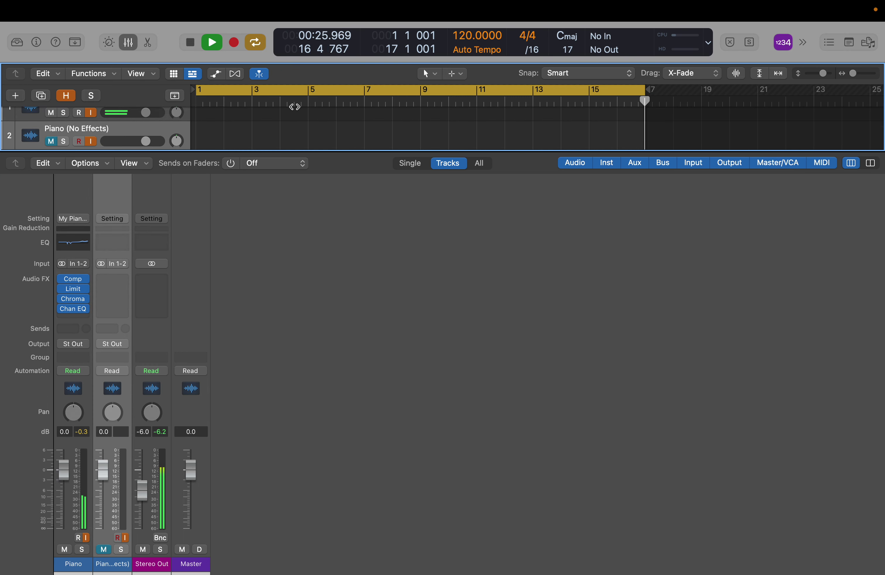
pyautogui.press('super+BackSpace')
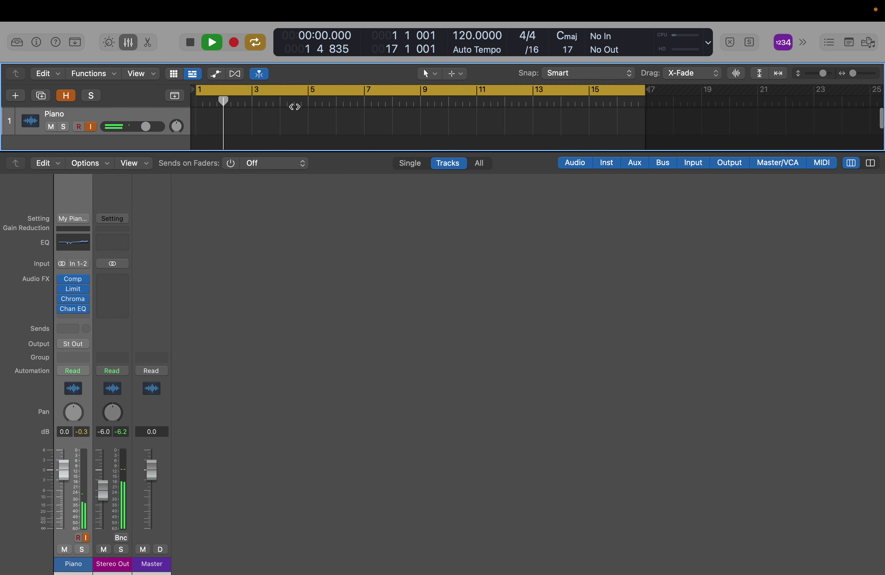
pyautogui.press('super+z')
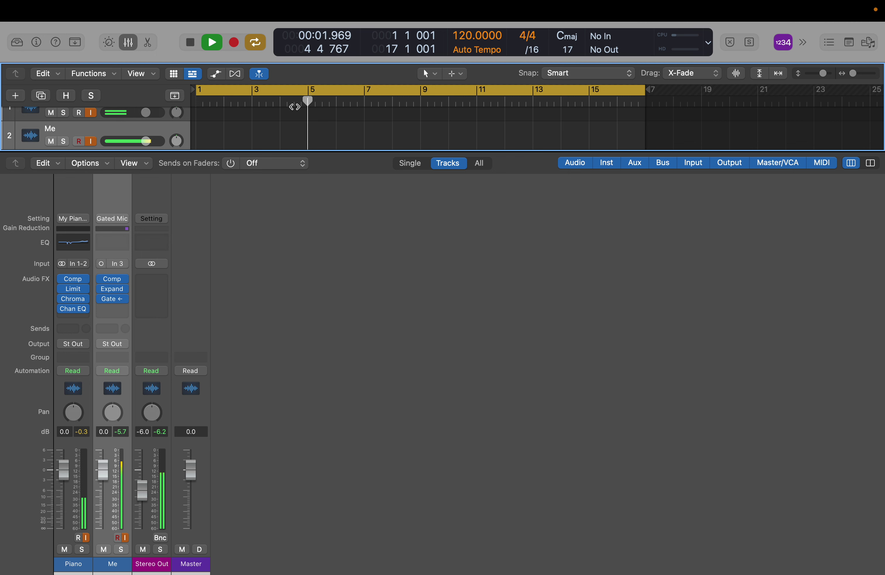
# Step: Select the Piano track and solo it to audition the piano with its full effects chain
pyautogui.press('s')
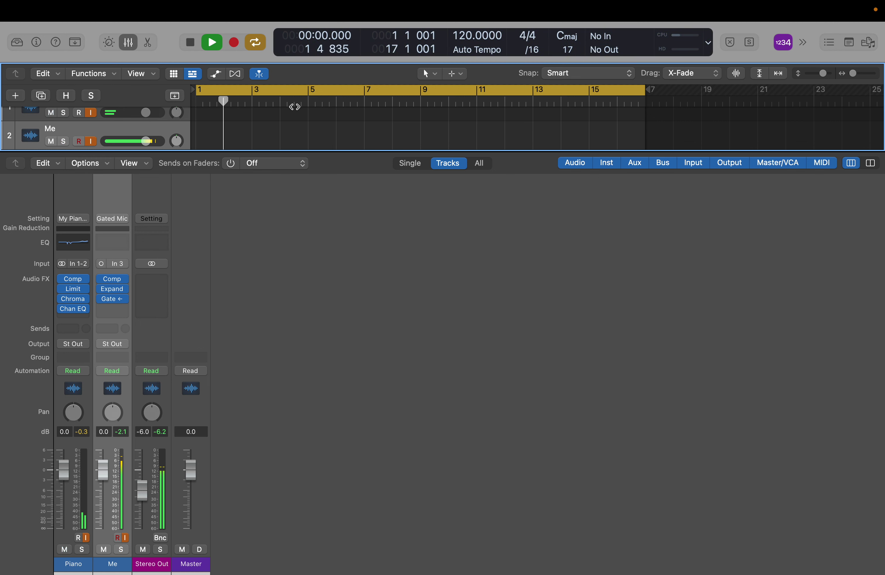
pyautogui.press('s')
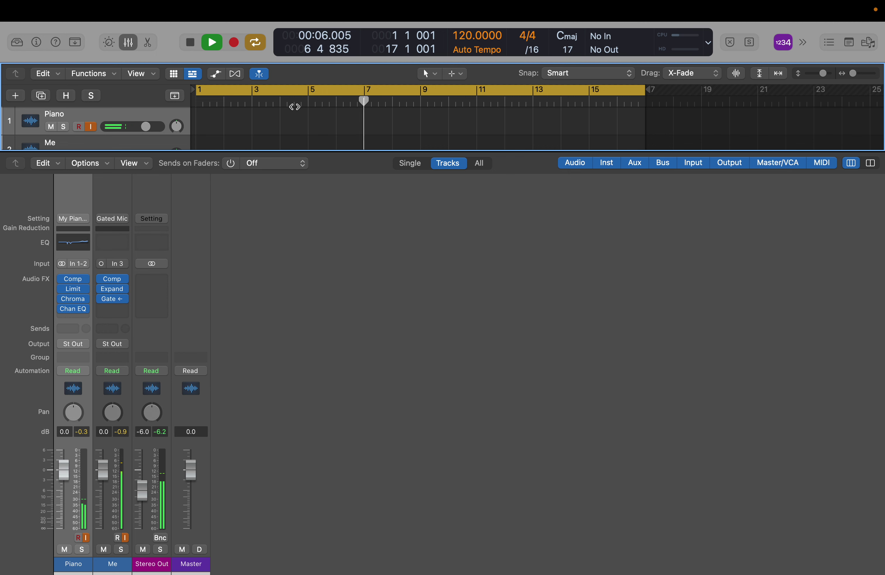
pyautogui.press('s')
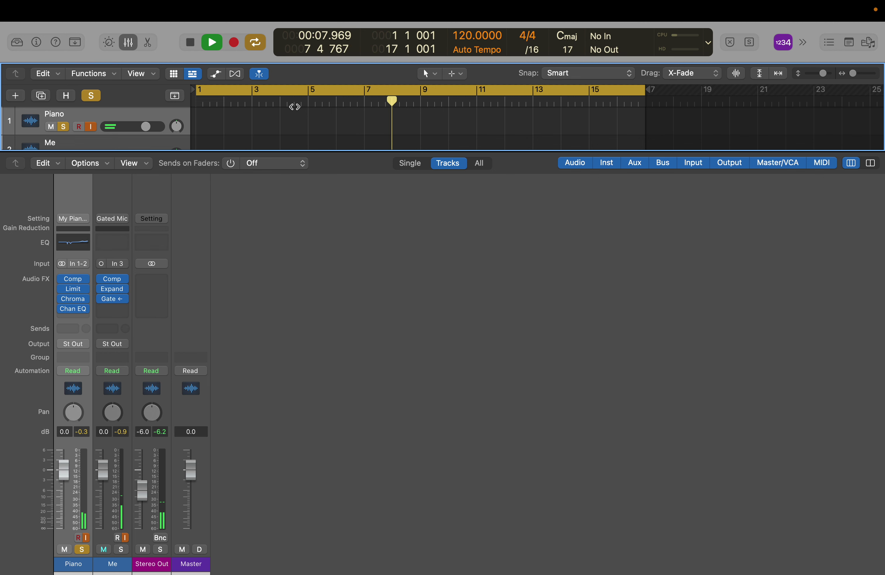